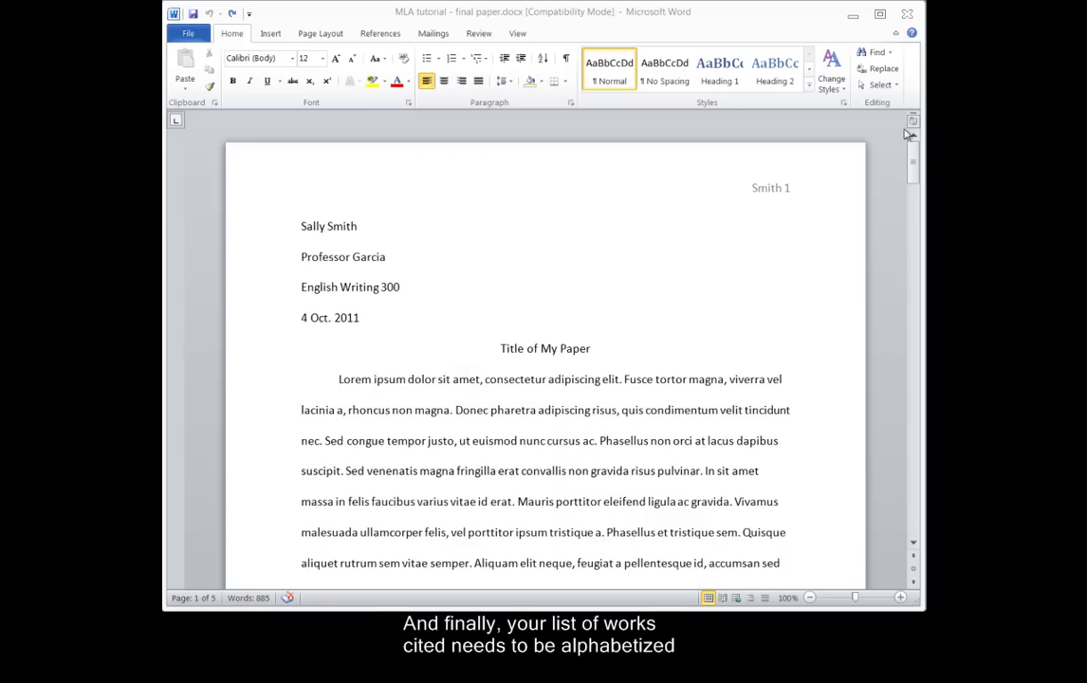
- Scroll down to page 4 to show the finished paper's alphabetized, hanging-indented Works Cited list
drag(914, 140, 905, 396)
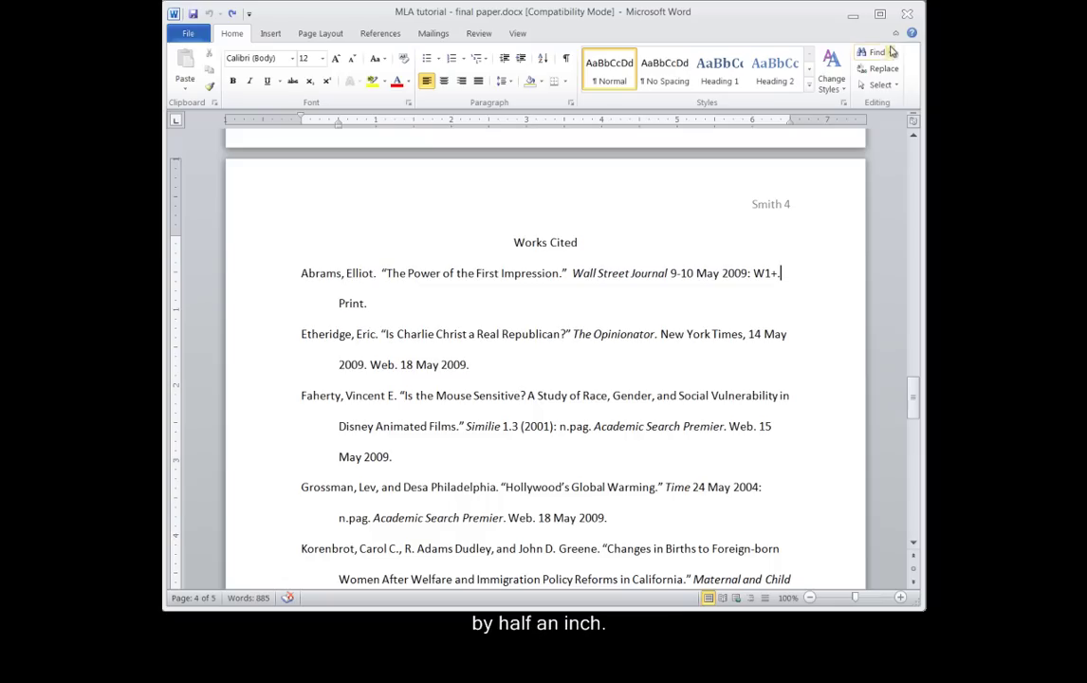
- Switch to modify.docx and check that its margins use the Normal preset, 1 inch on every side
click(858, 21)
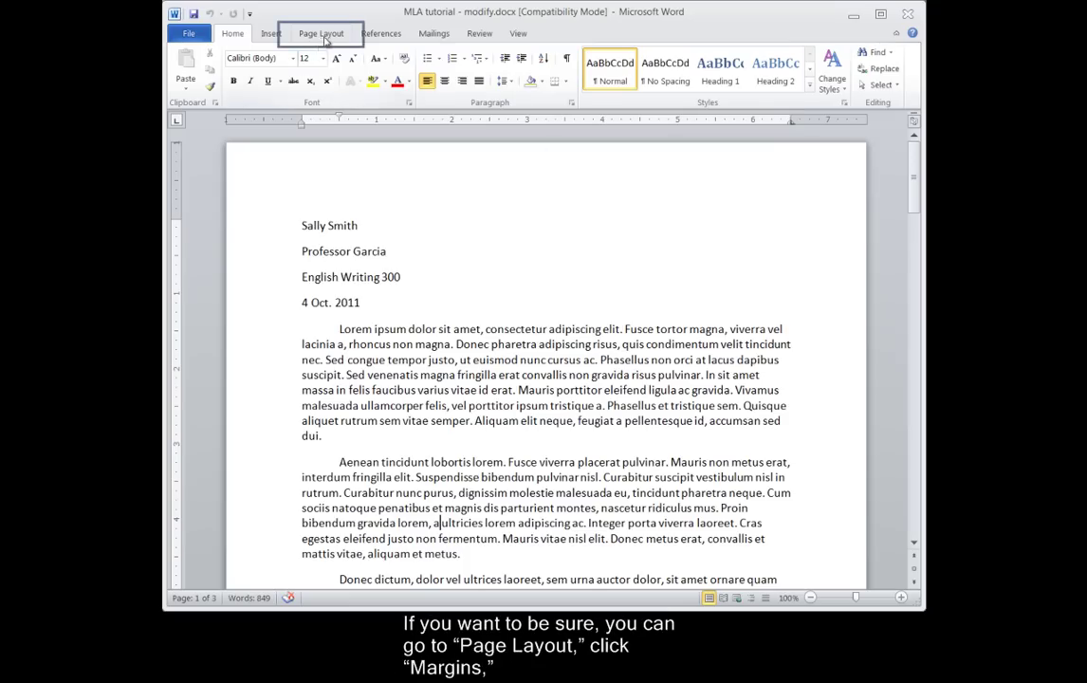
click(326, 36)
click(246, 72)
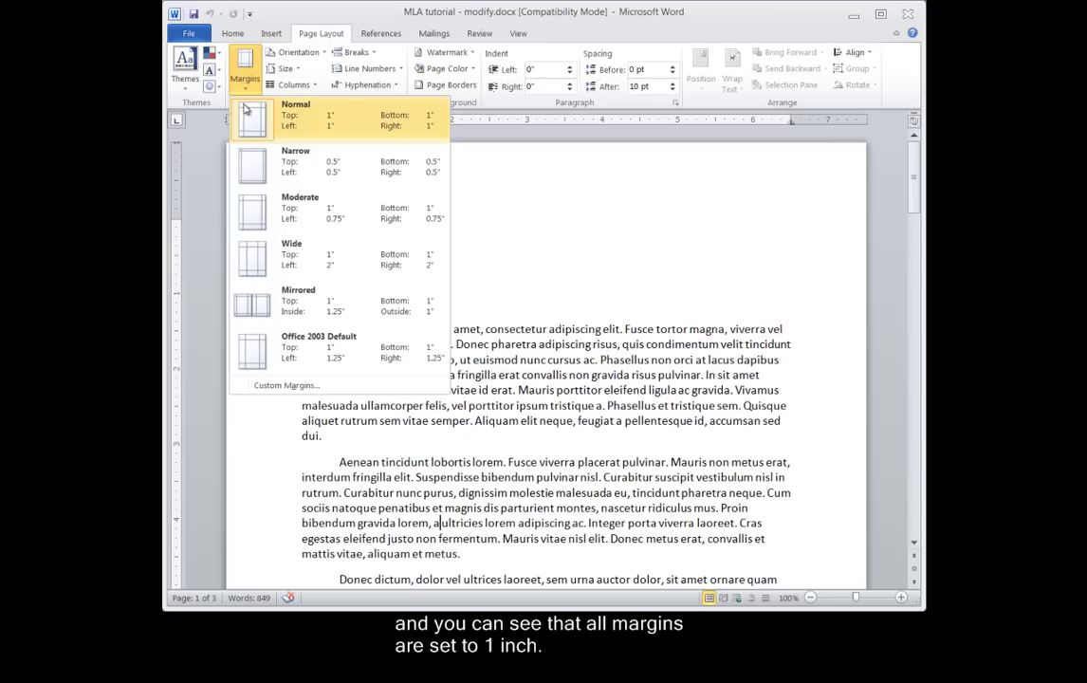
click(505, 206)
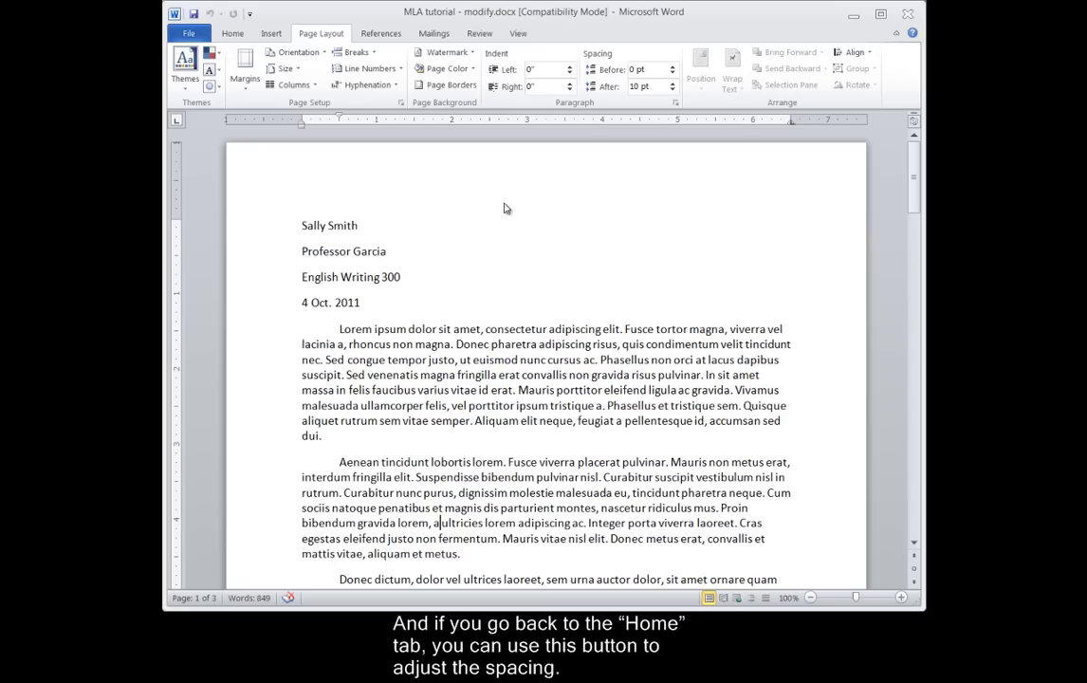
- Select the whole paper and choose Remove Space After Paragraph from the line spacing options
click(232, 33)
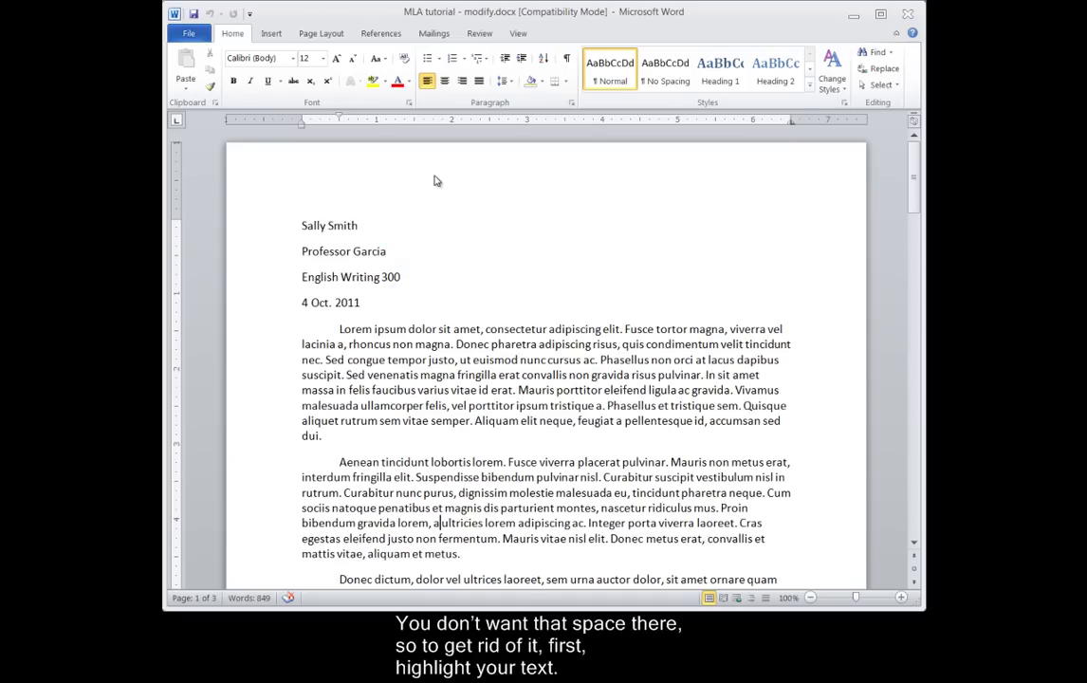
key(ctrl+a)
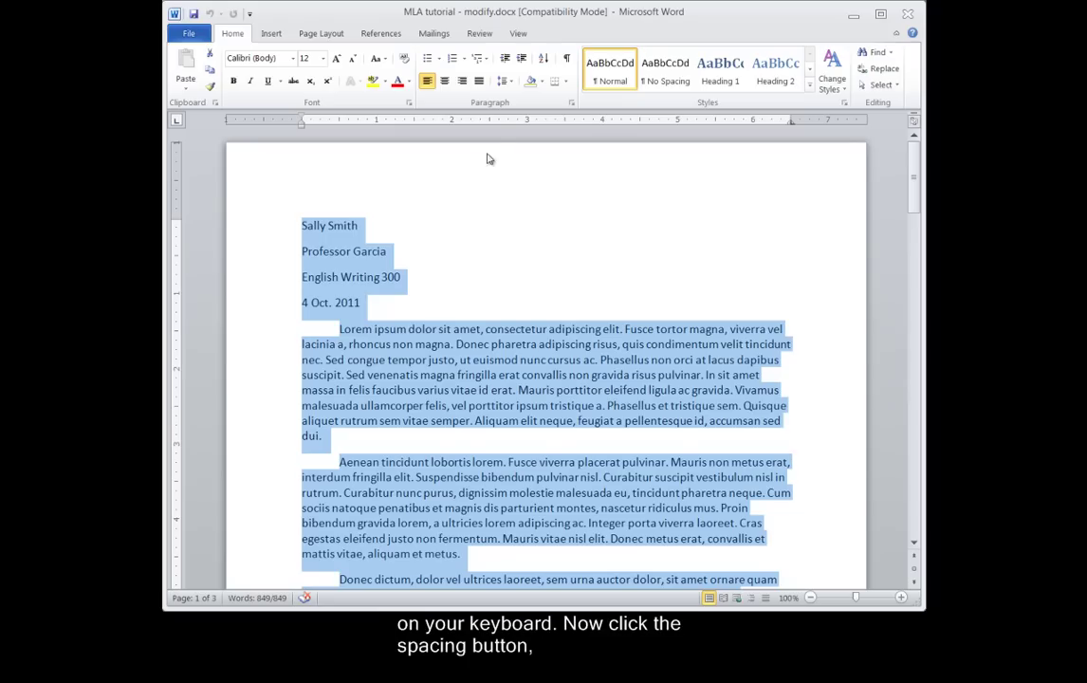
click(503, 81)
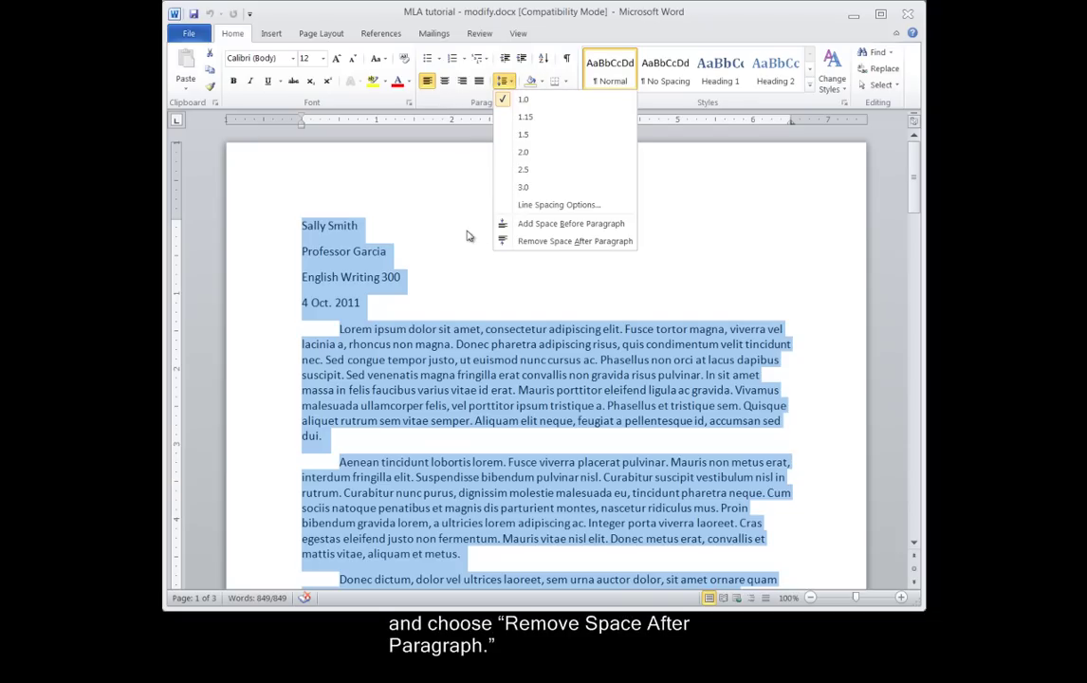
click(503, 245)
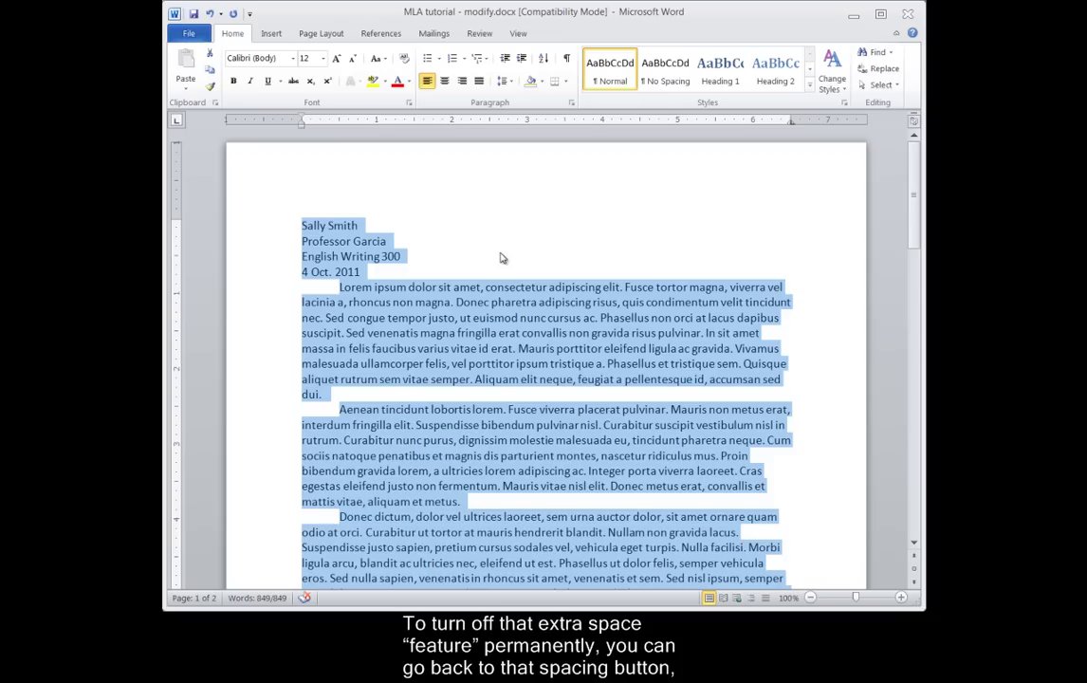
click(507, 82)
click(509, 204)
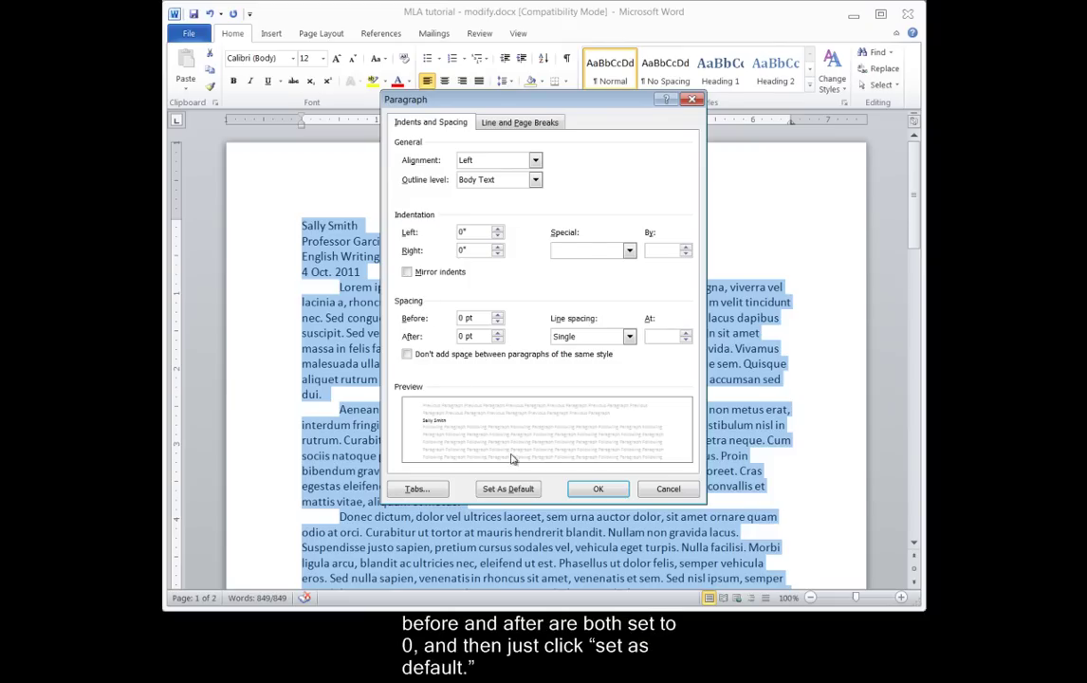
click(668, 490)
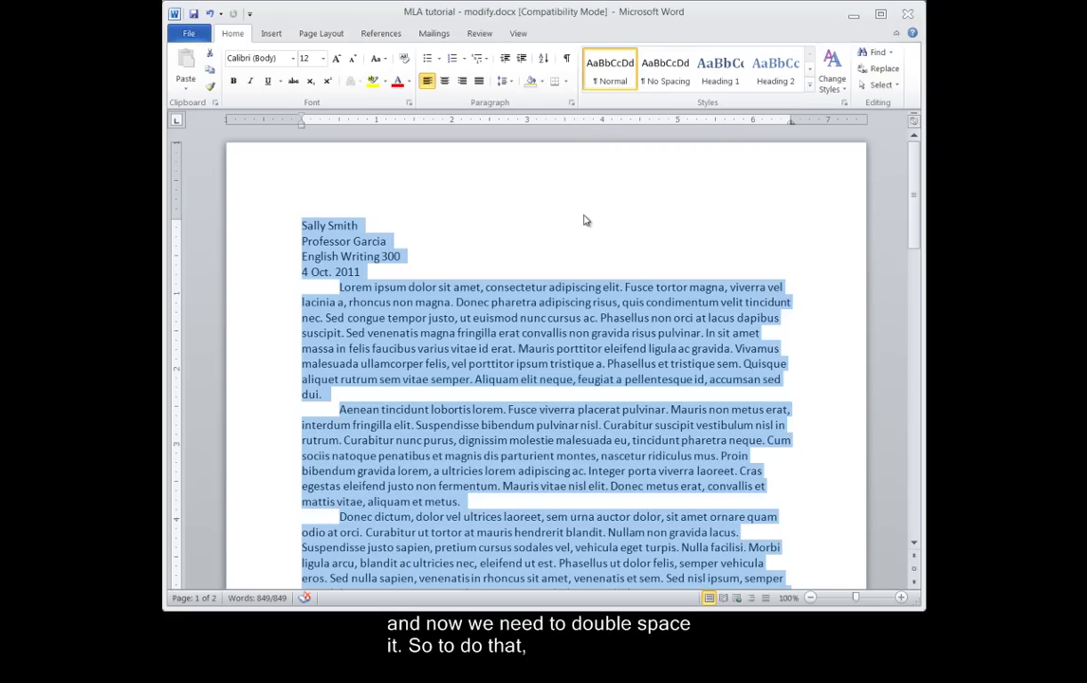
- Set the selected paper's line spacing to 2.0, then deselect the text
click(501, 84)
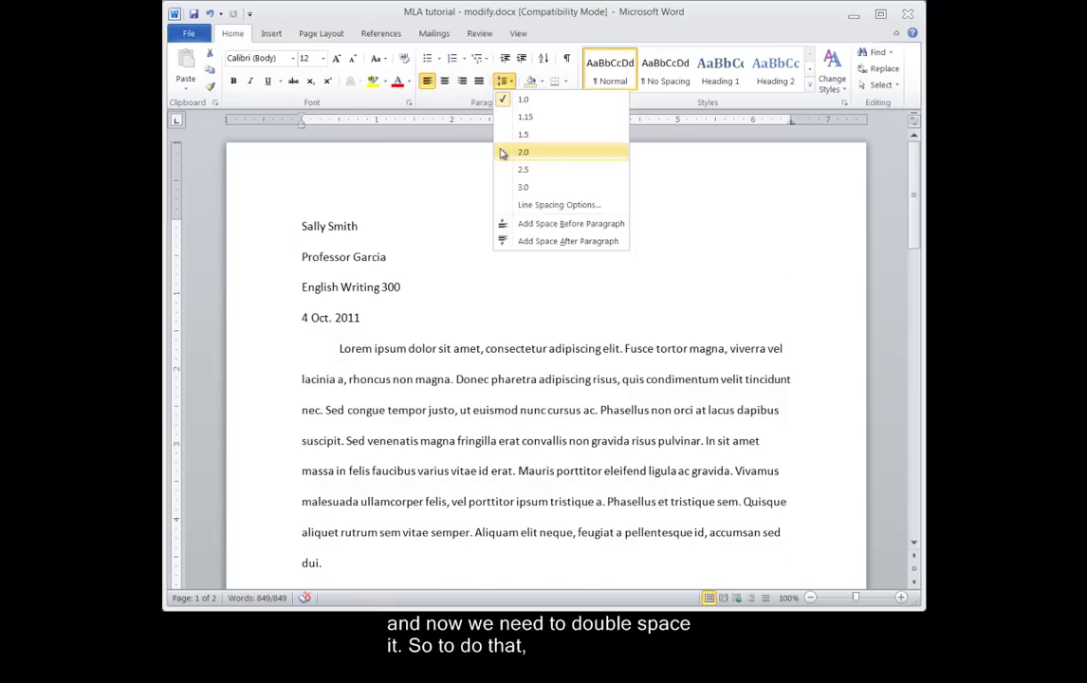
click(503, 153)
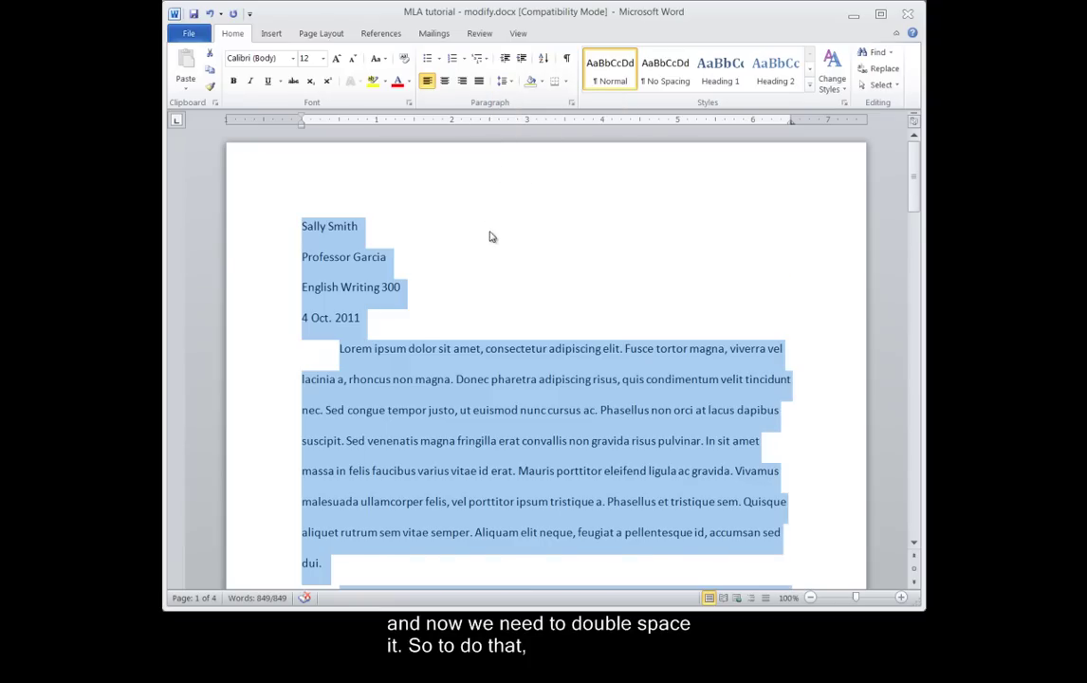
click(491, 231)
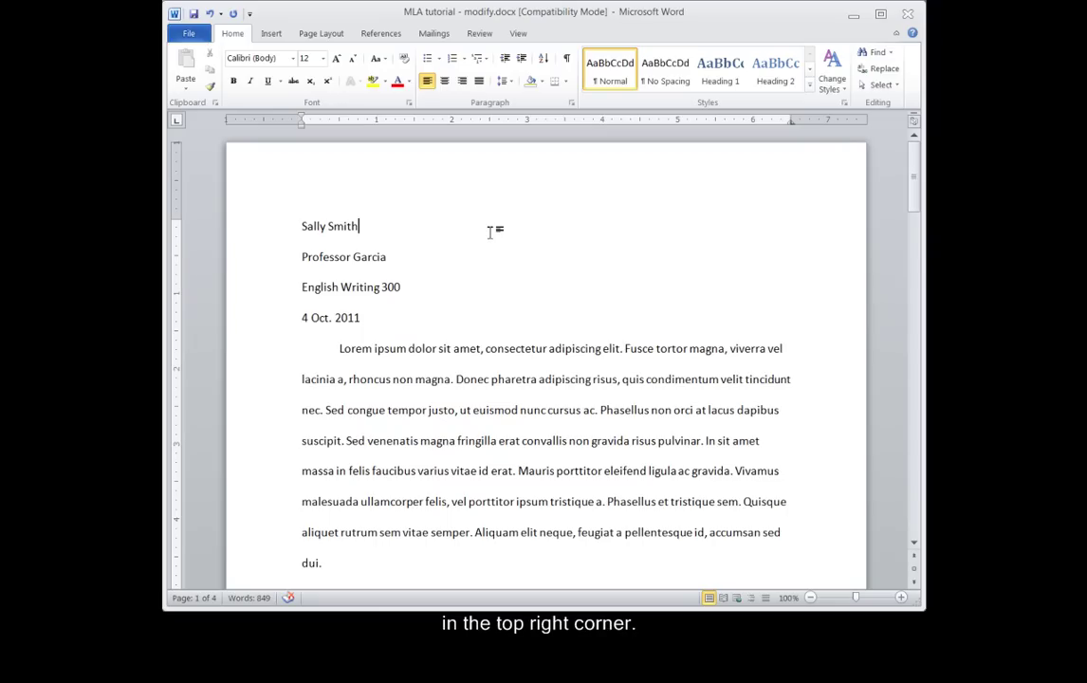
- Add a Top of Page, Plain Number 3 page number preceded by the author's last name
click(273, 36)
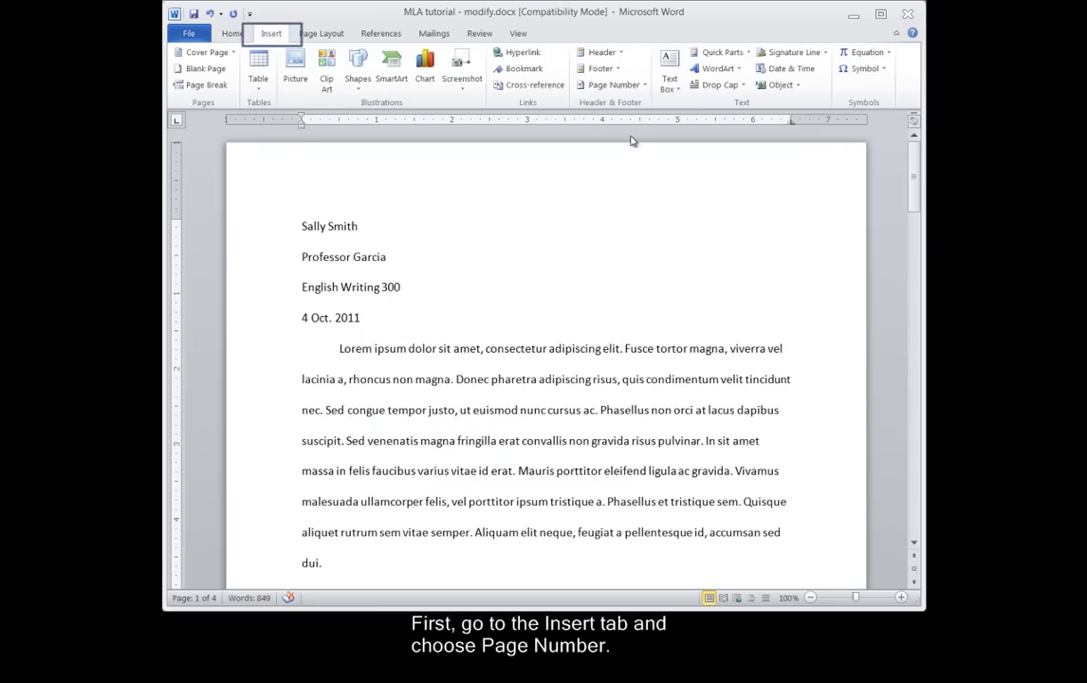
click(638, 86)
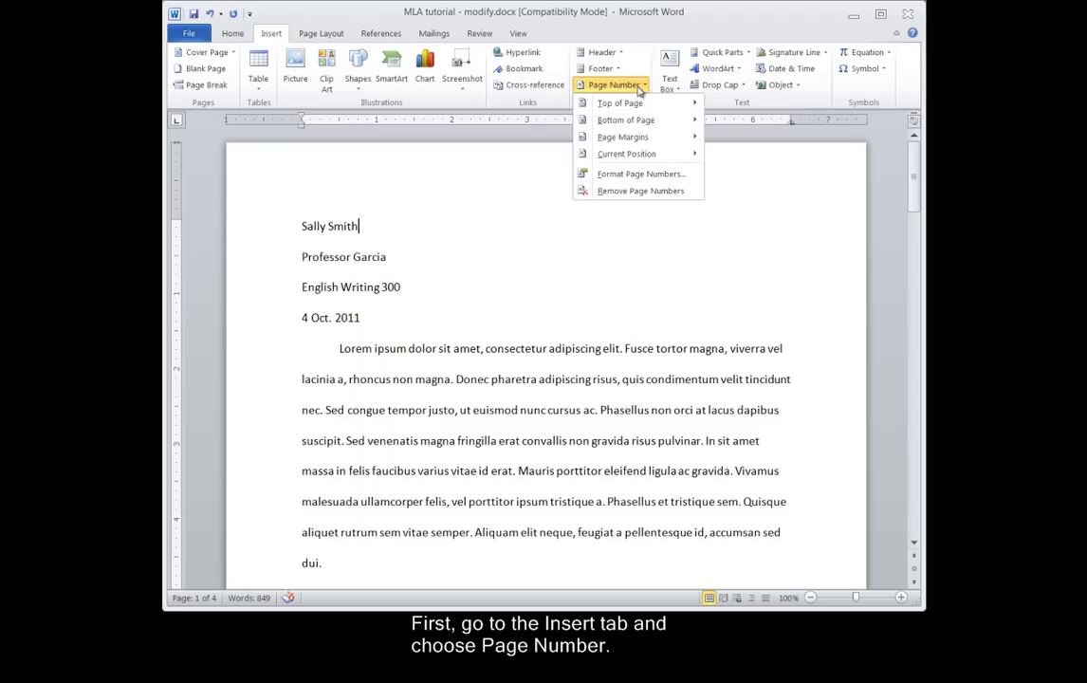
mouse_move(626, 103)
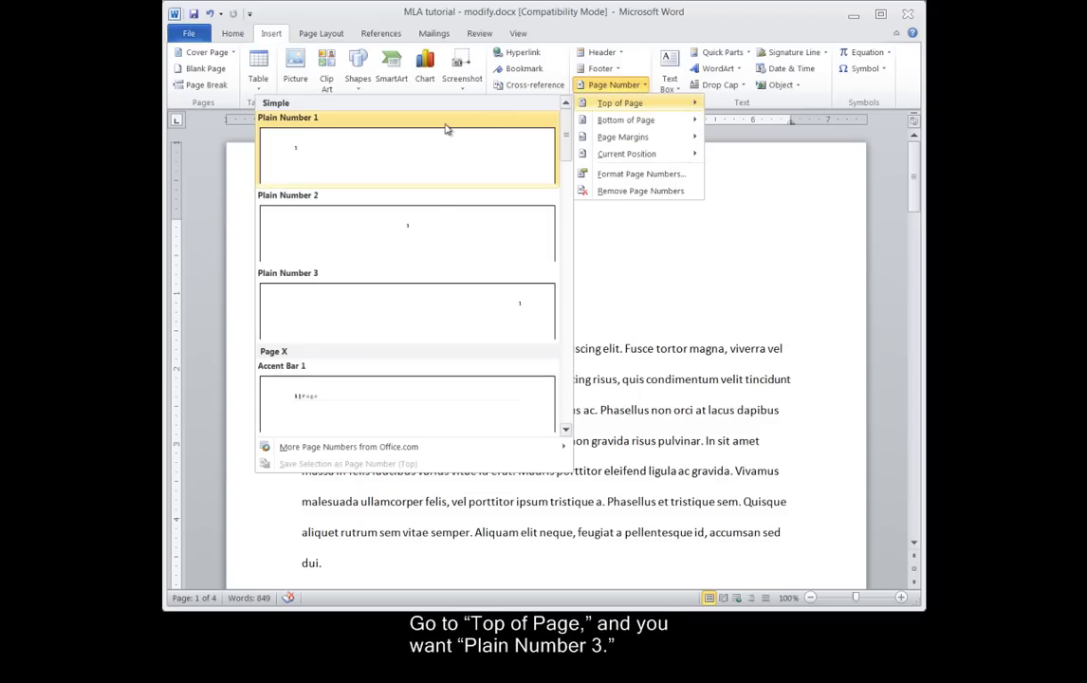
click(418, 311)
text(Smith 1)
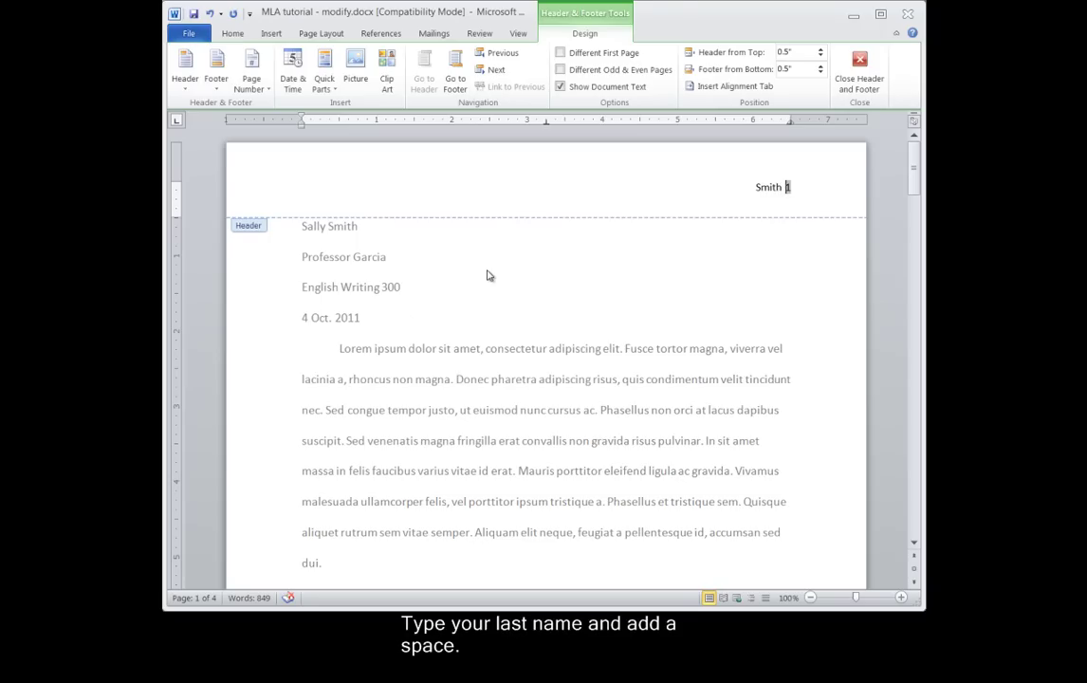
double_click(490, 269)
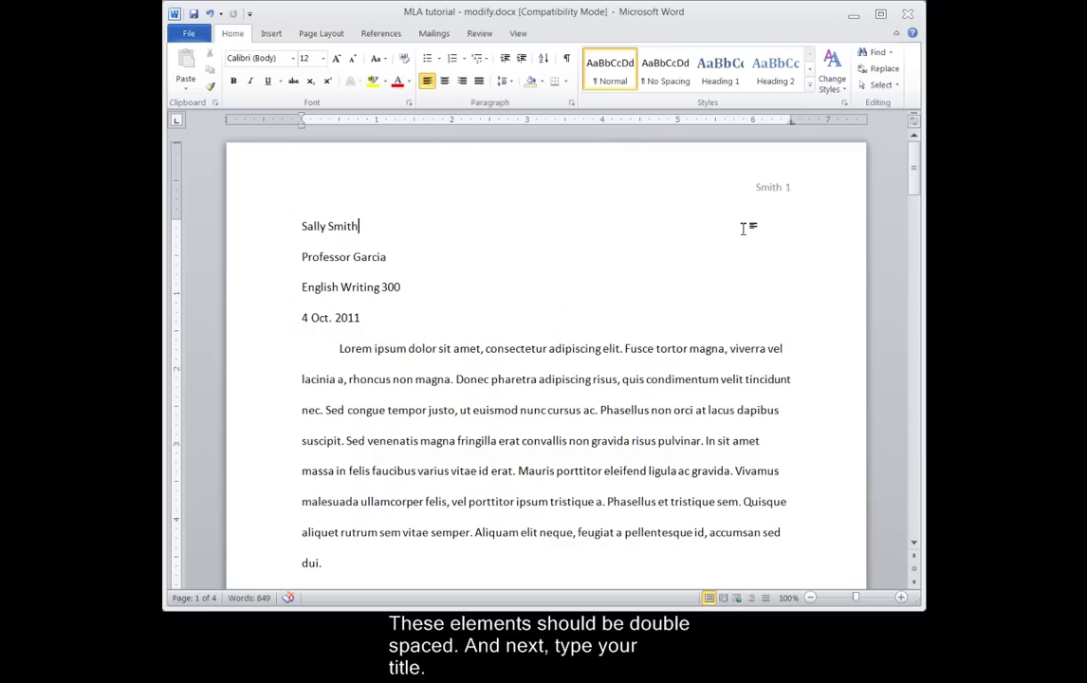
- Type 'Title of My Paper' on a new line below the date and center it
click(583, 320)
key(Return)
text(Title of My)
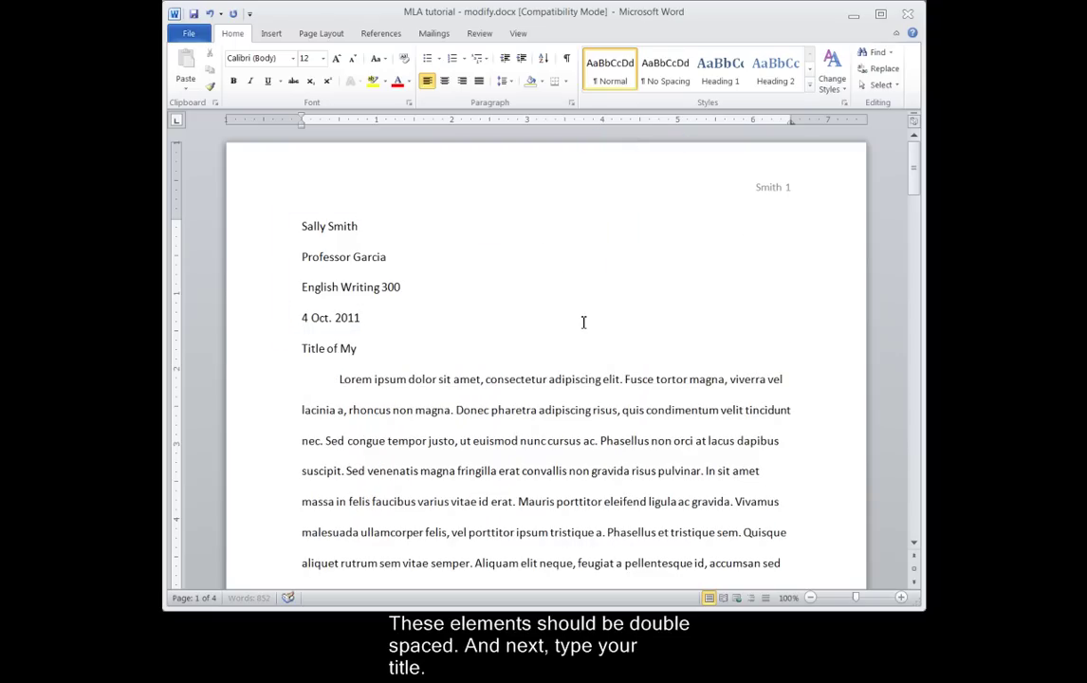
text( Paper)
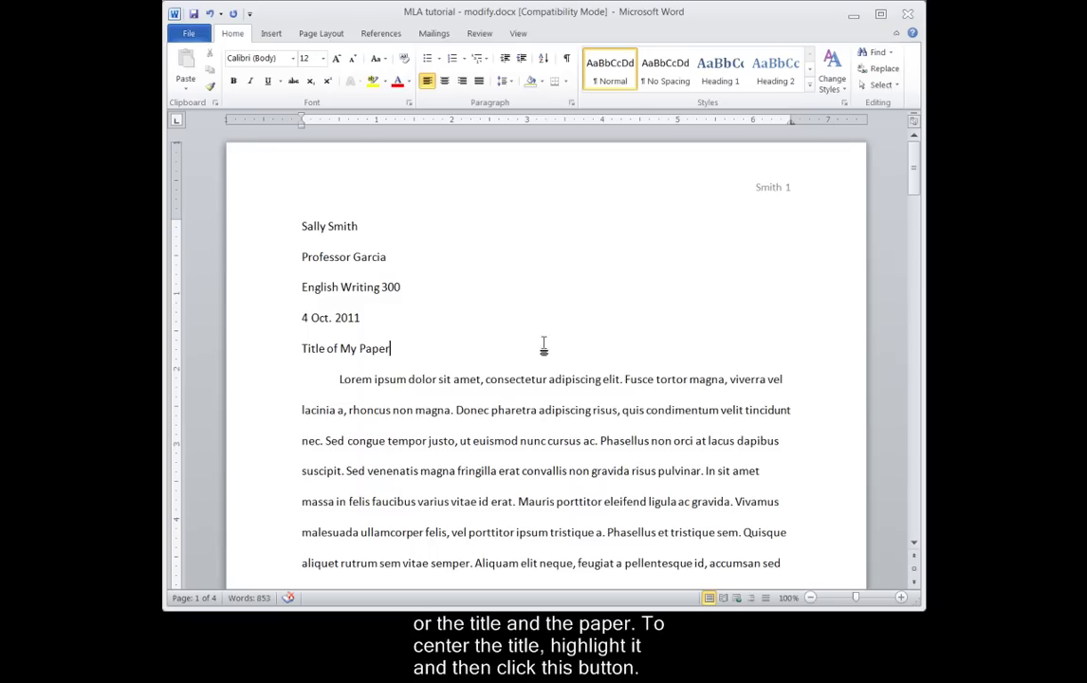
drag(479, 353, 303, 345)
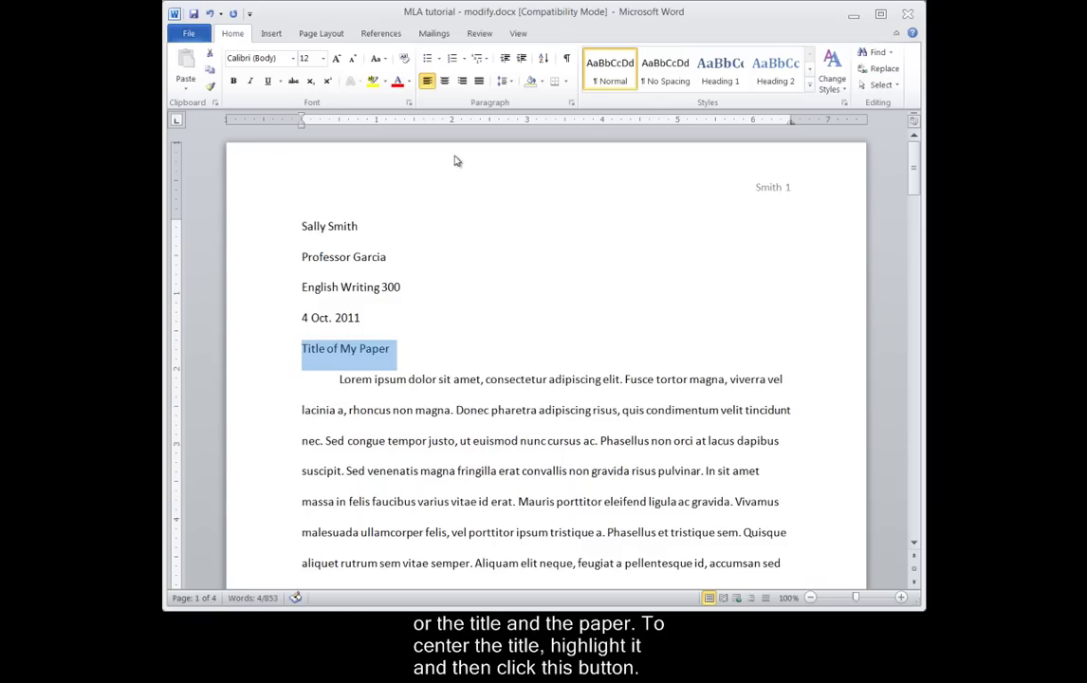
click(442, 83)
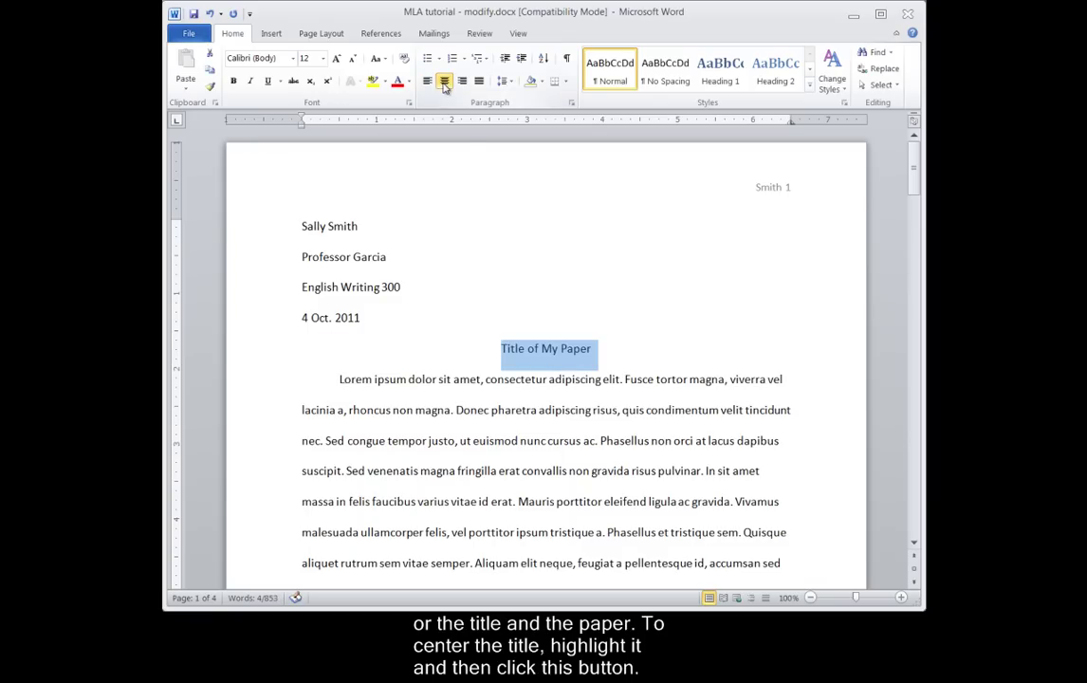
click(479, 254)
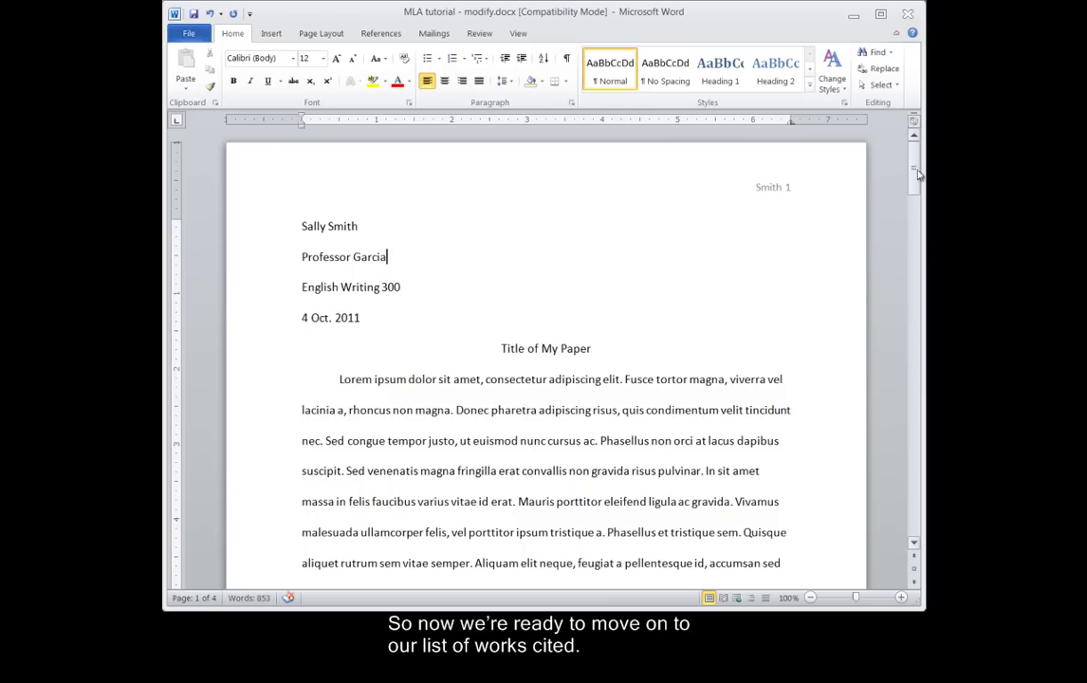
- Insert a page break above Works Cited so it starts at the top of page 4
drag(913, 171, 895, 392)
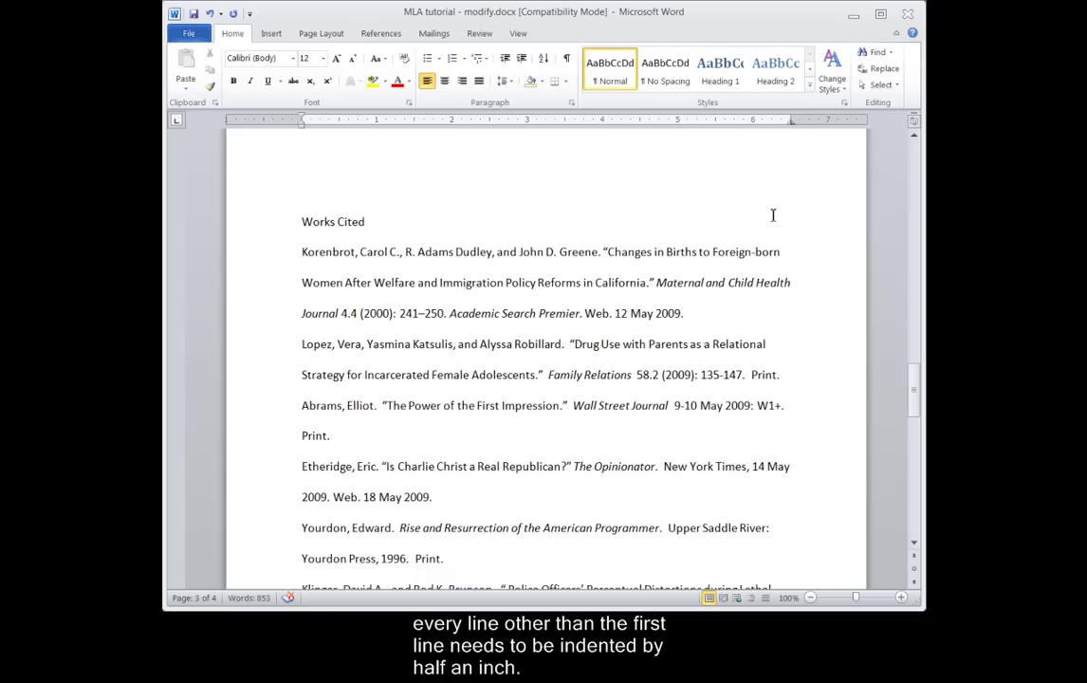
scroll(735, 258, up, 3)
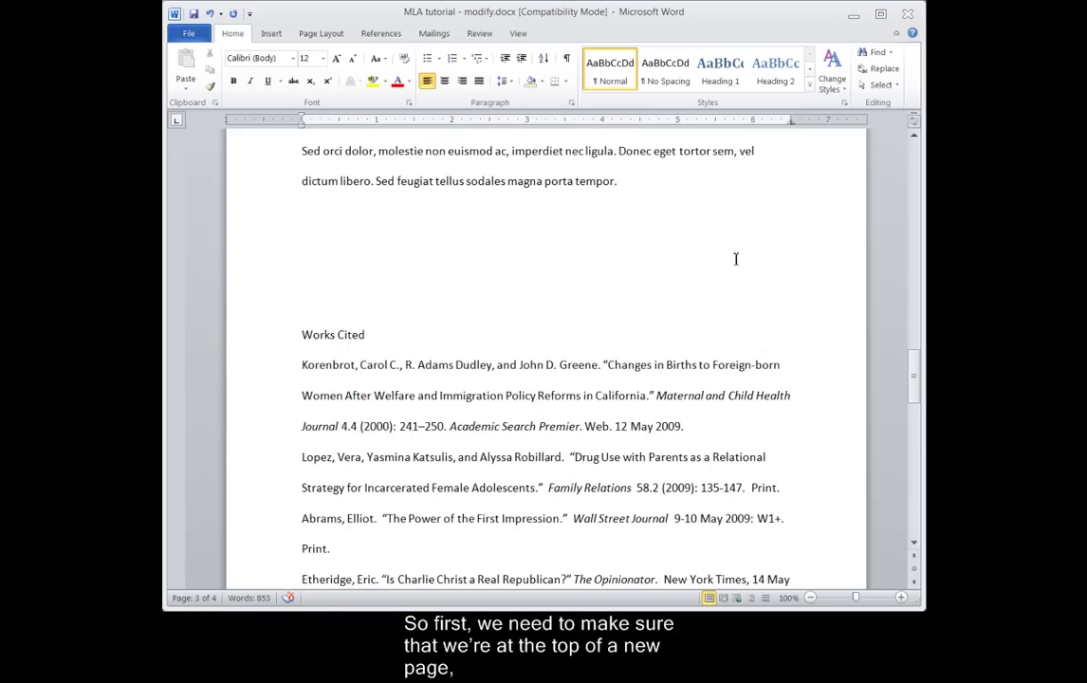
click(654, 293)
key(ctrl+Return)
key(Return)
key(Return)
key(Return)
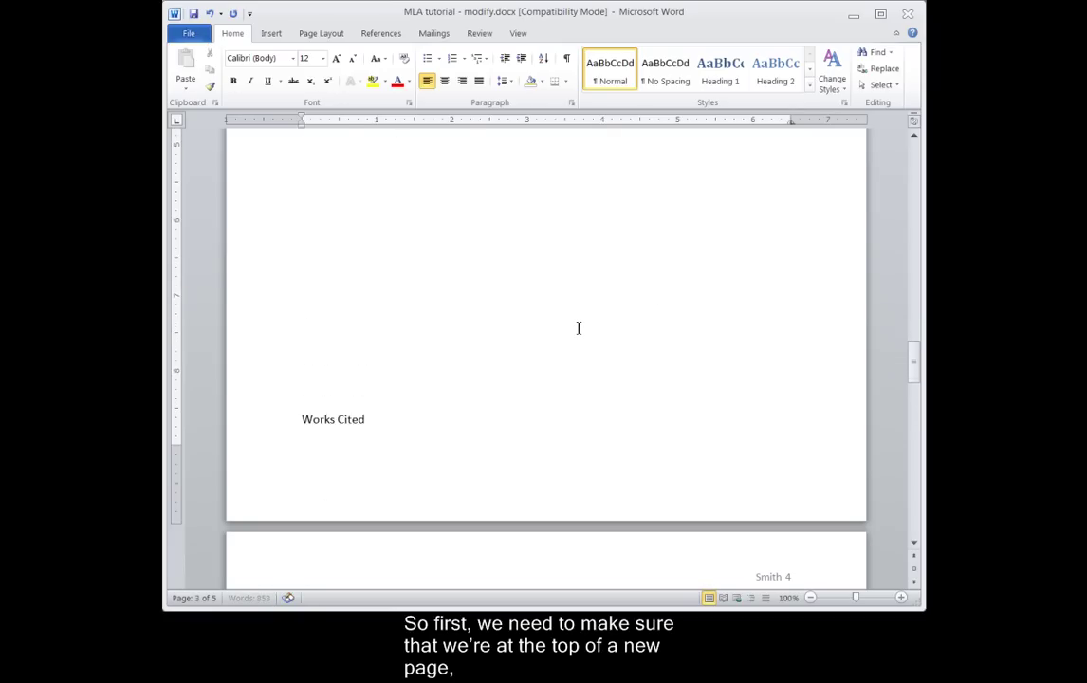
key(ctrl+z)
scroll(578, 327, down, 3)
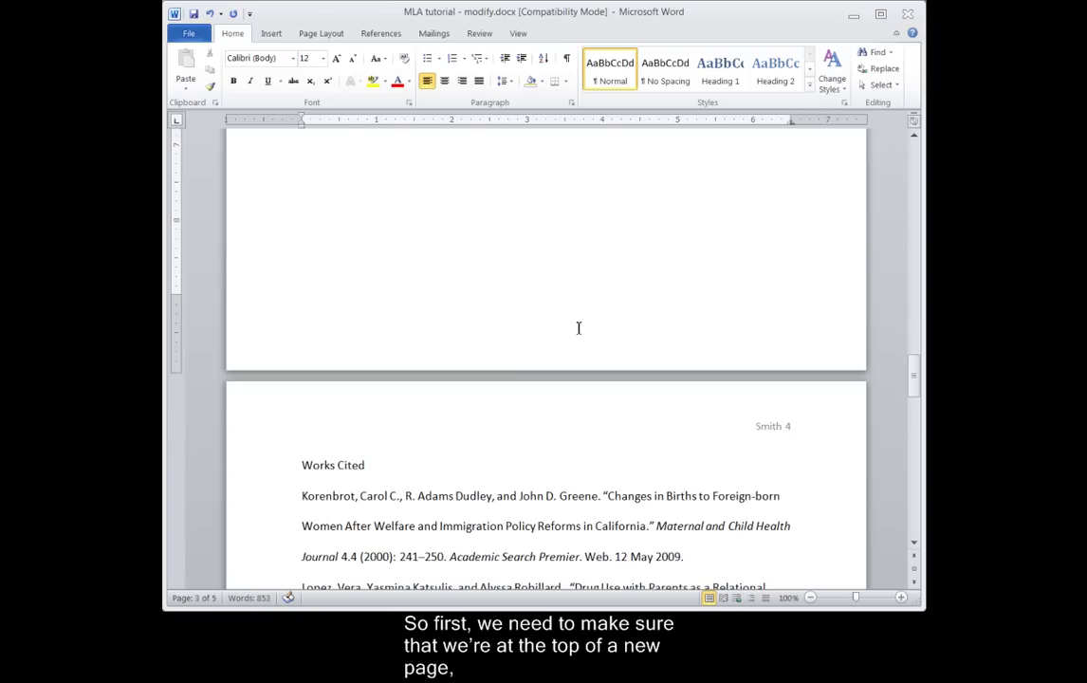
- Center the Works Cited heading on its line
click(407, 470)
drag(407, 469, 300, 465)
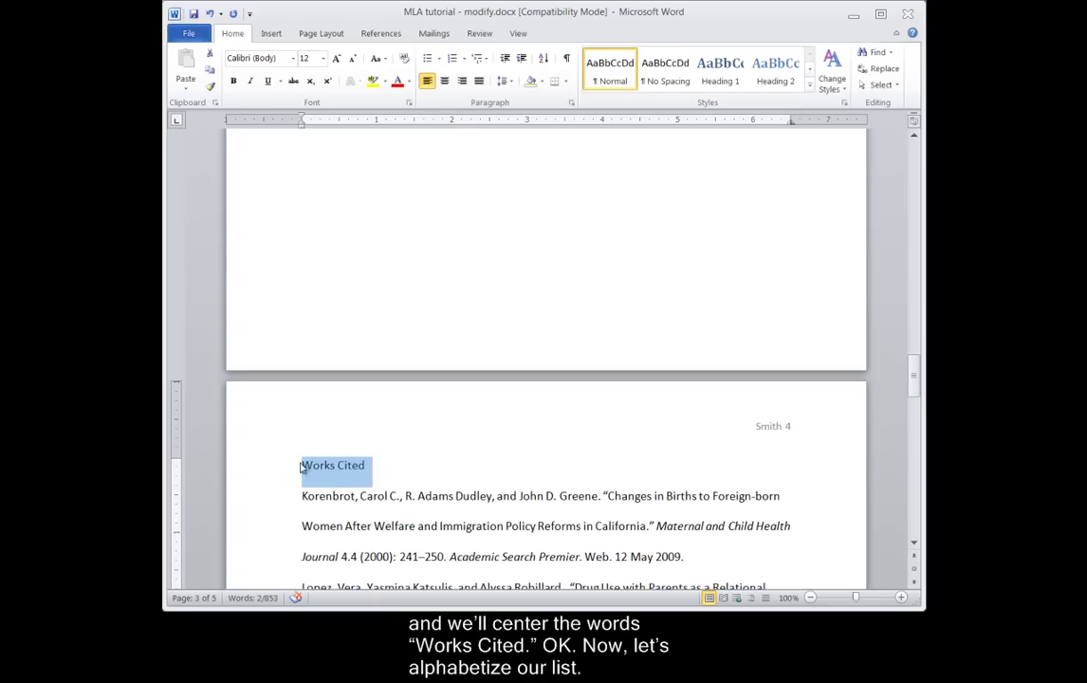
click(442, 81)
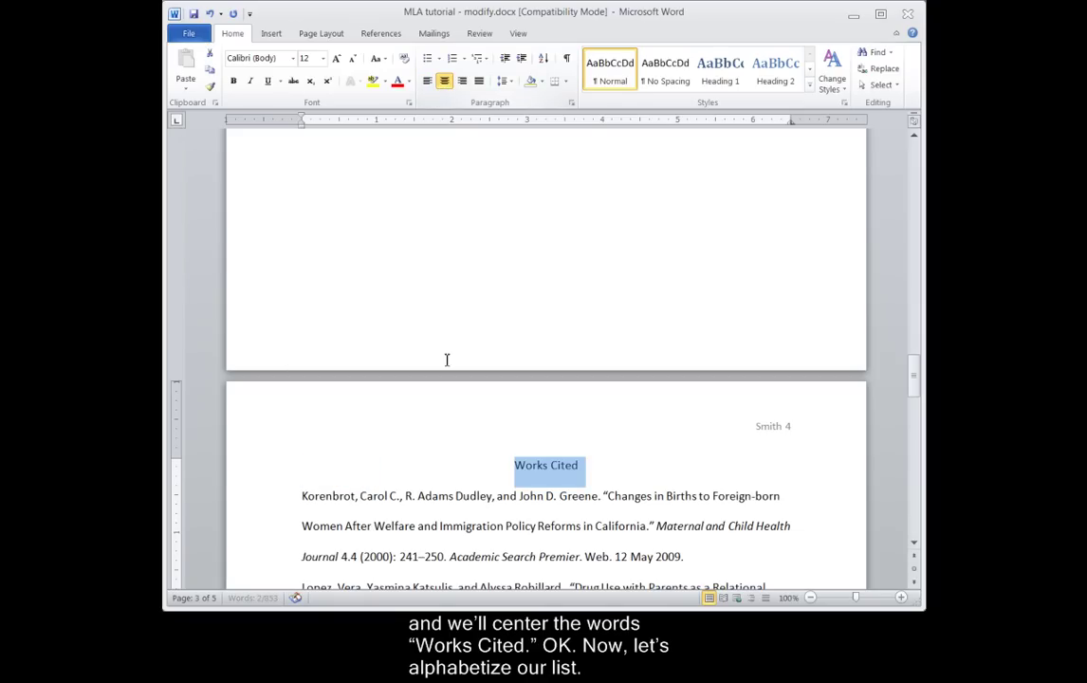
click(423, 470)
scroll(423, 471, down, 3)
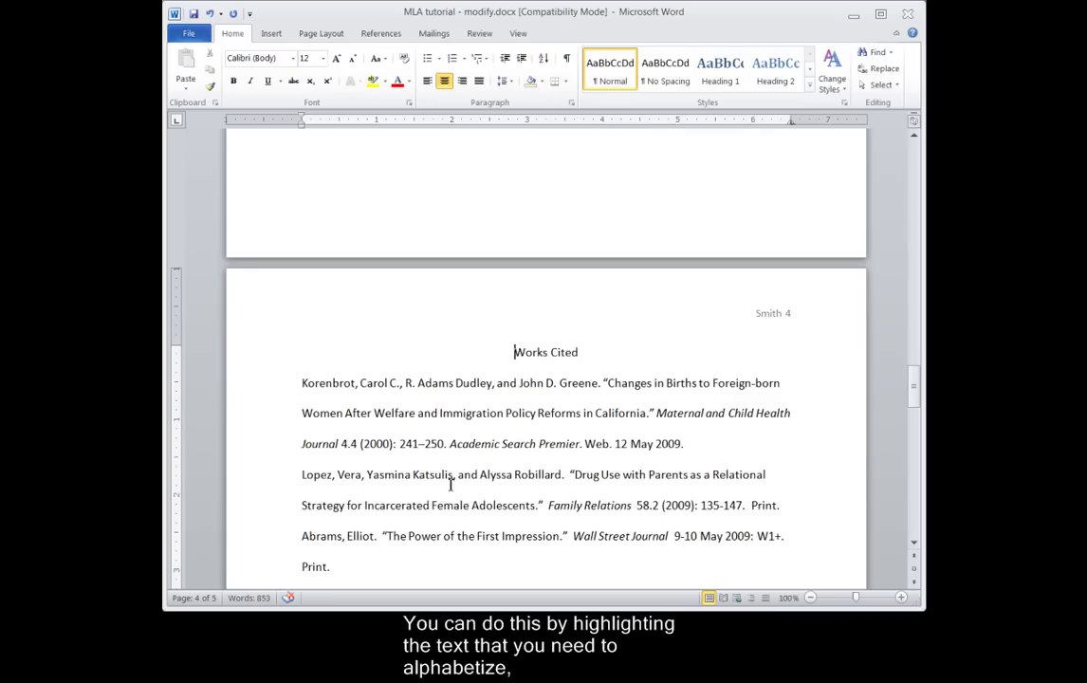
- Select all Works Cited entries and sort them by paragraphs in ascending A–Z order
drag(303, 382, 794, 379)
scroll(334, 456, down, 7)
scroll(332, 454, down, 5)
click(544, 60)
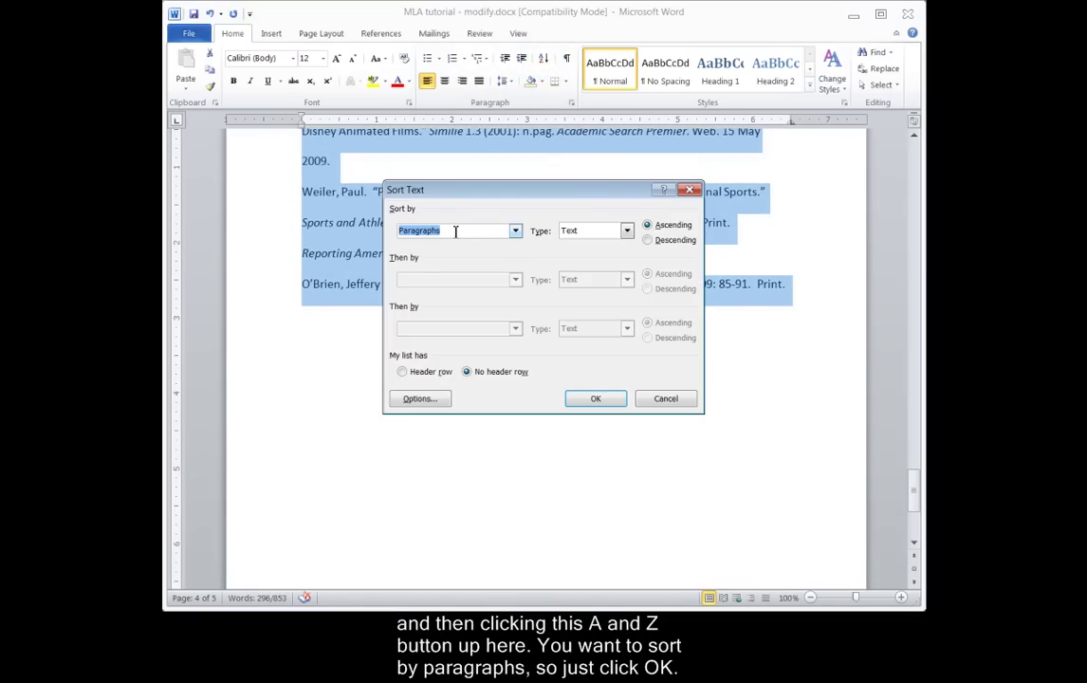
click(593, 401)
click(546, 456)
scroll(561, 492, up, 5)
scroll(561, 492, up, 14)
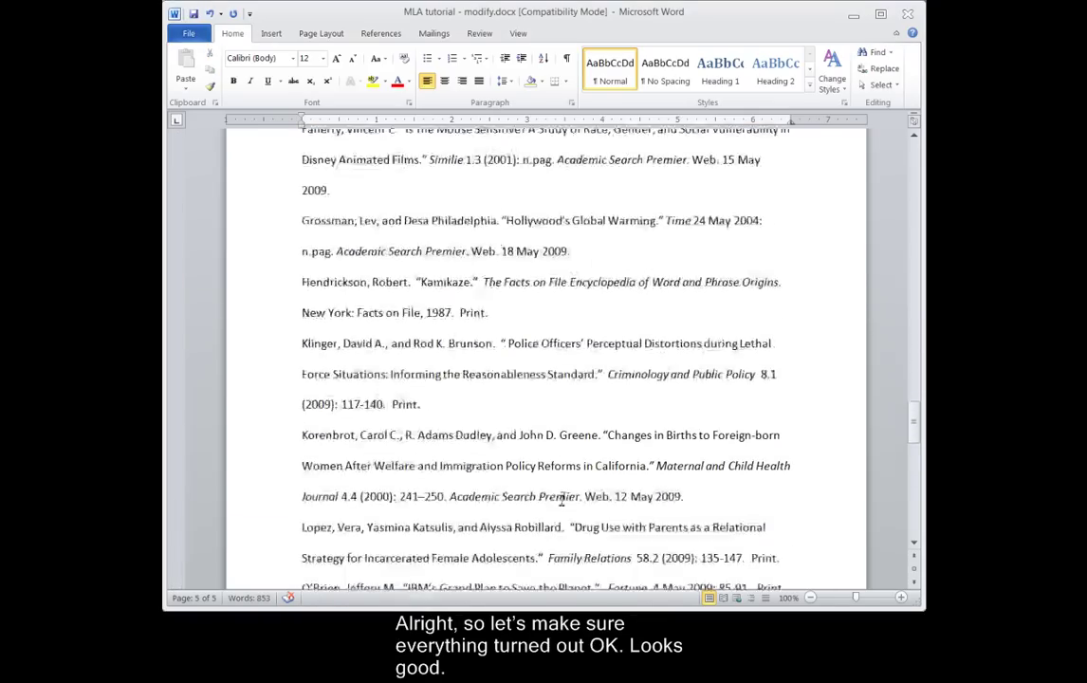
scroll(561, 498, up, 4)
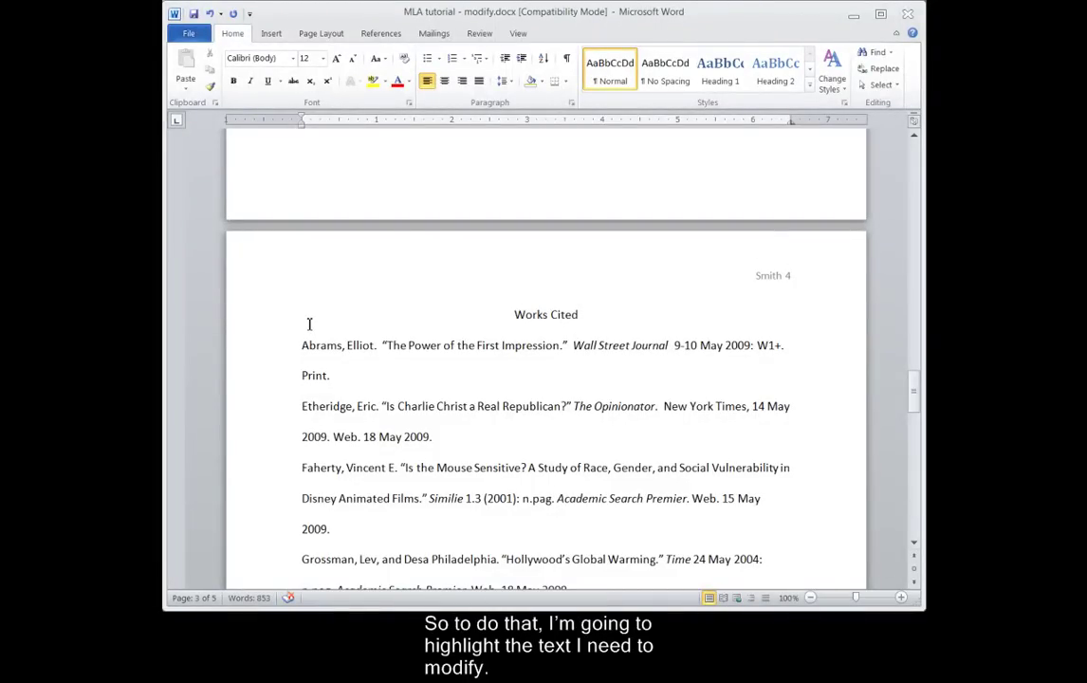
- Select all Works Cited entries and set a Hanging special indent of 0.5" in the Paragraph dialog
drag(301, 344, 486, 387)
scroll(399, 389, down, 5)
scroll(400, 384, down, 10)
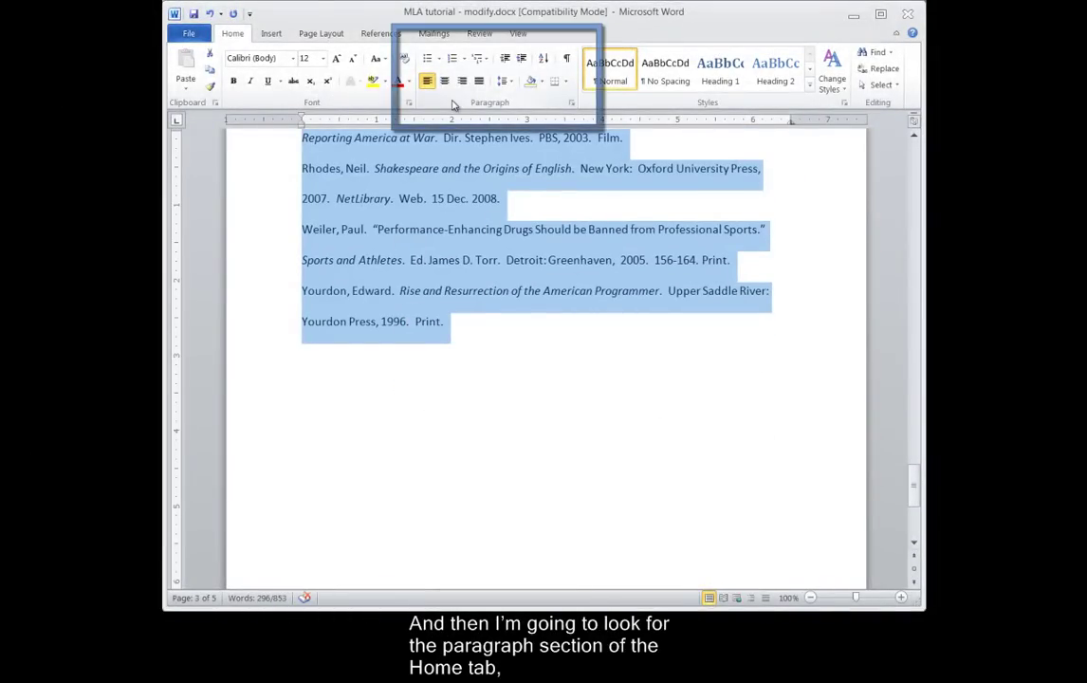
click(569, 103)
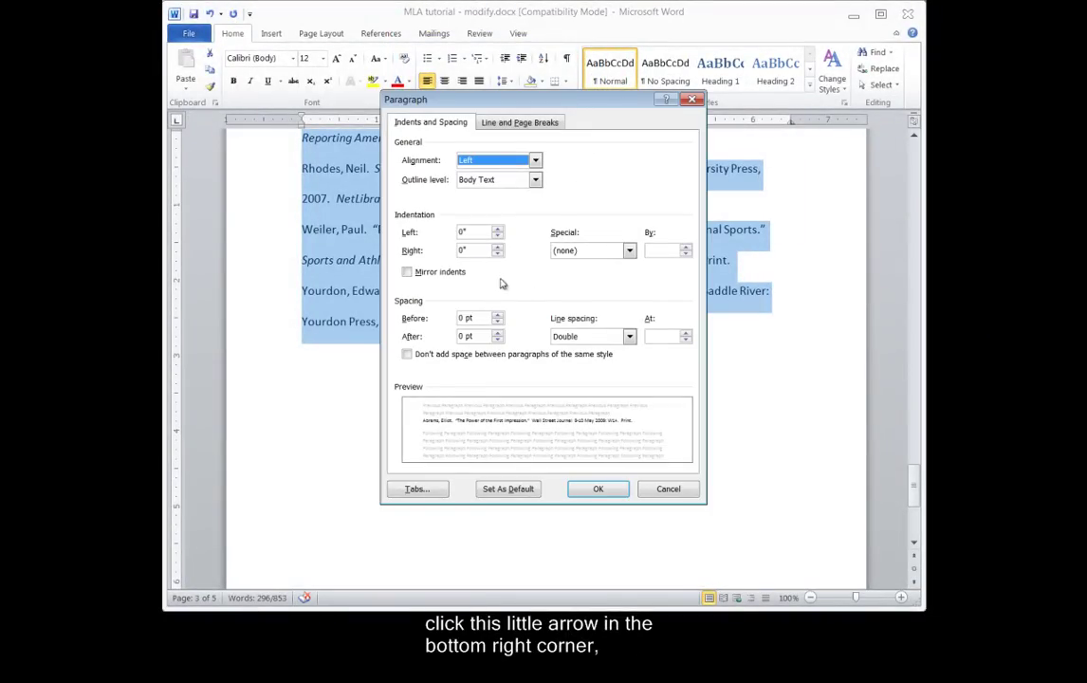
click(628, 249)
click(593, 283)
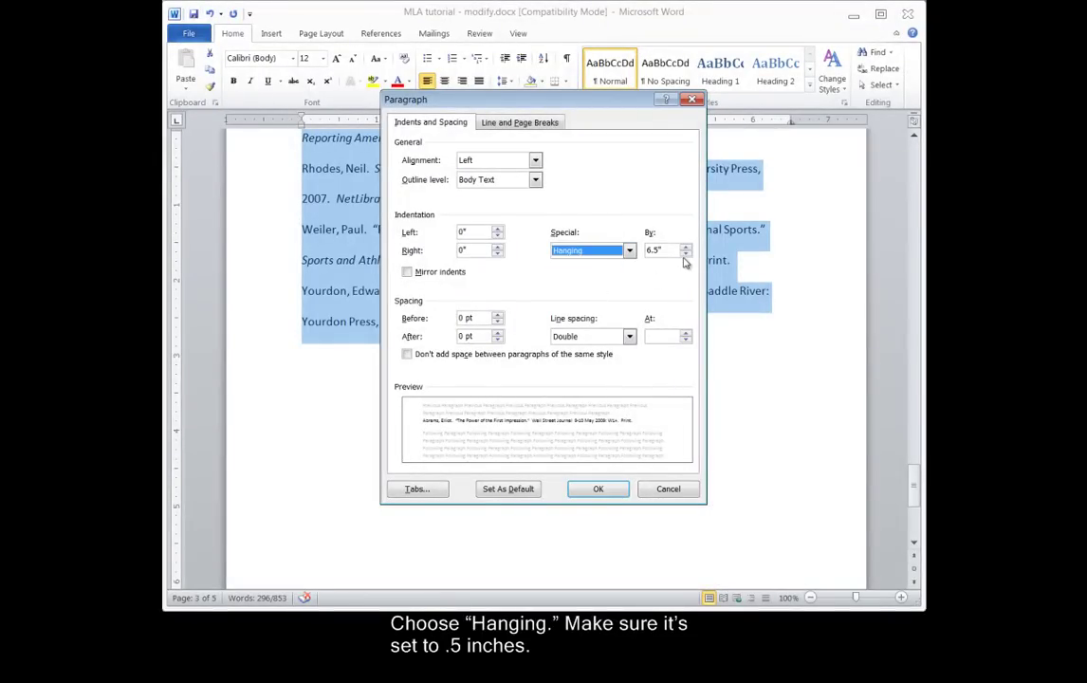
click(684, 254)
click(684, 254)
click(684, 254)
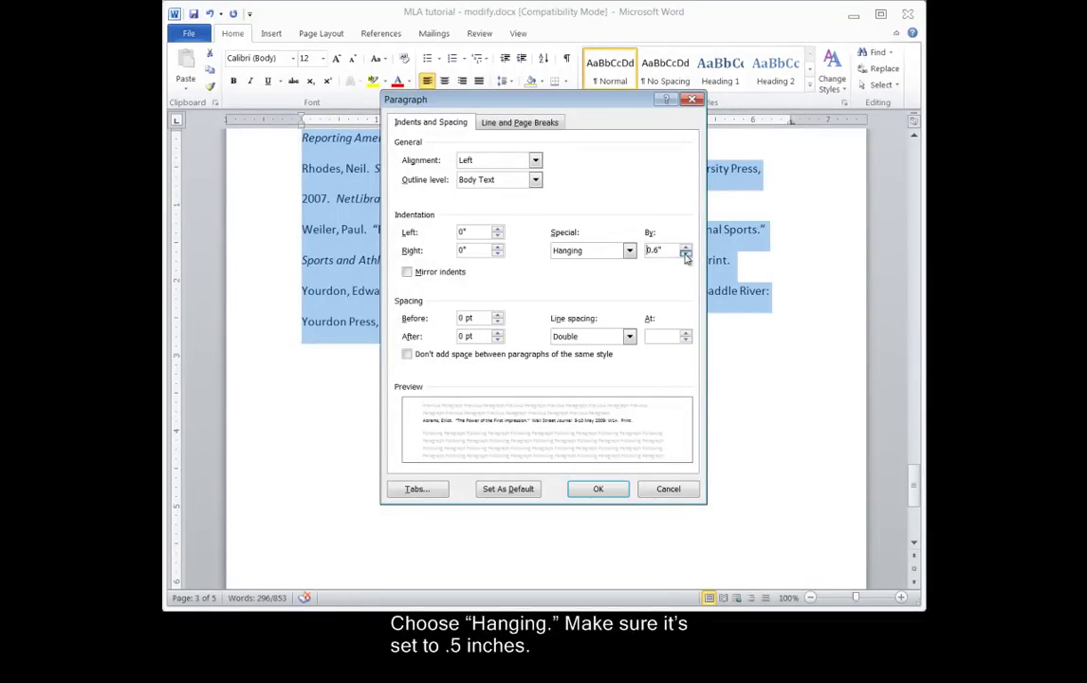
click(611, 489)
click(609, 494)
scroll(611, 488, up, 5)
scroll(613, 490, up, 6)
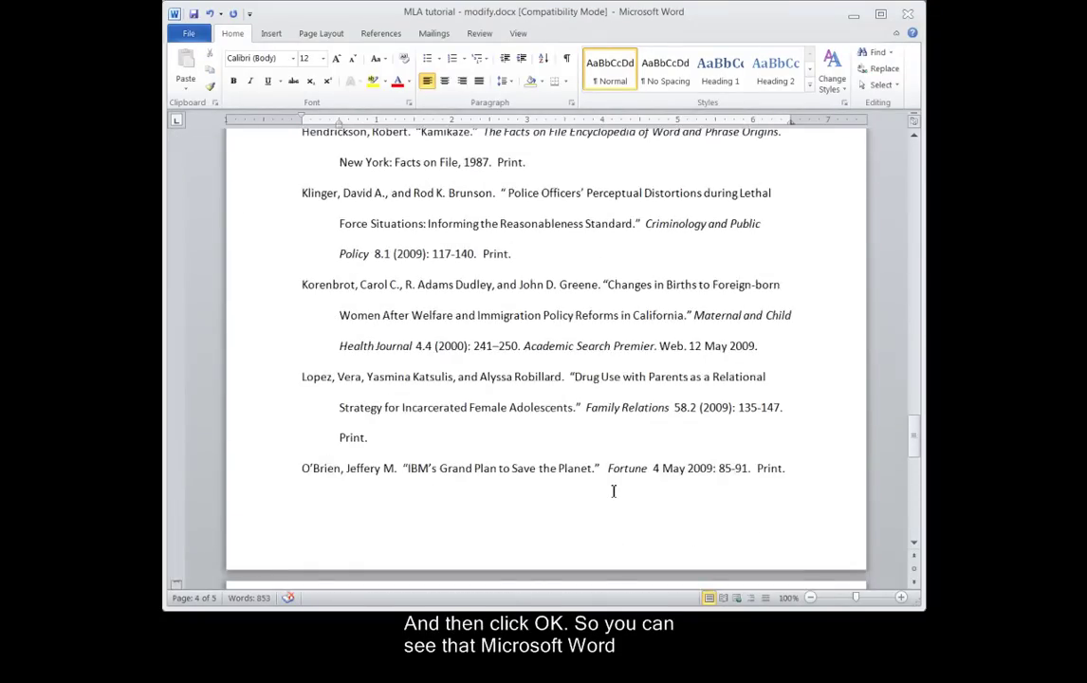
scroll(614, 490, up, 3)
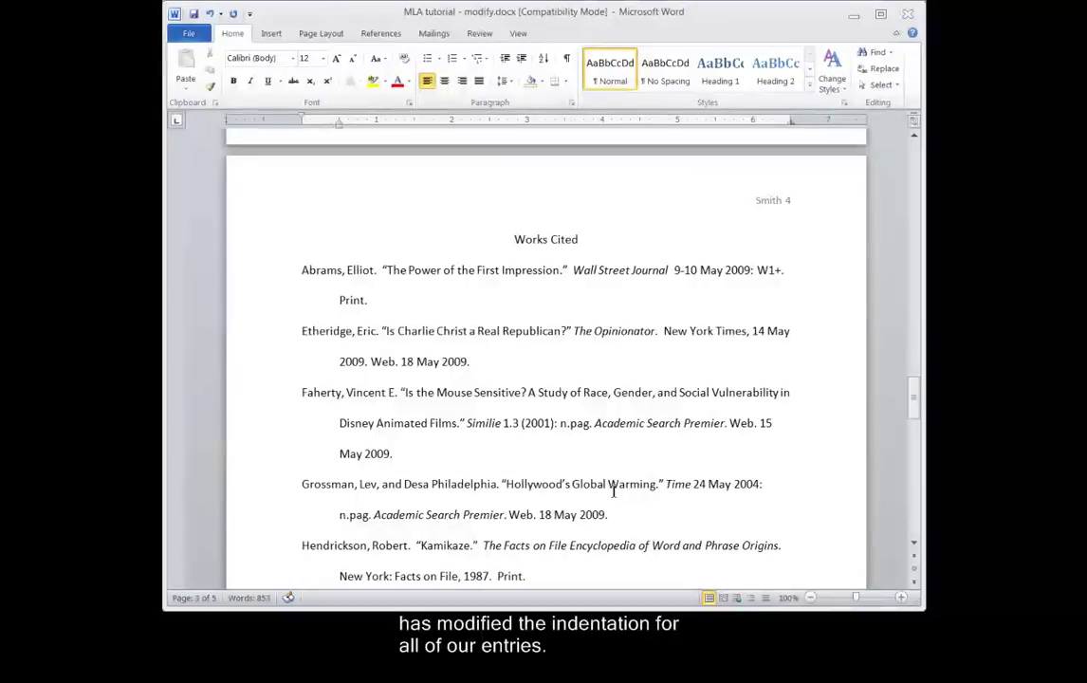